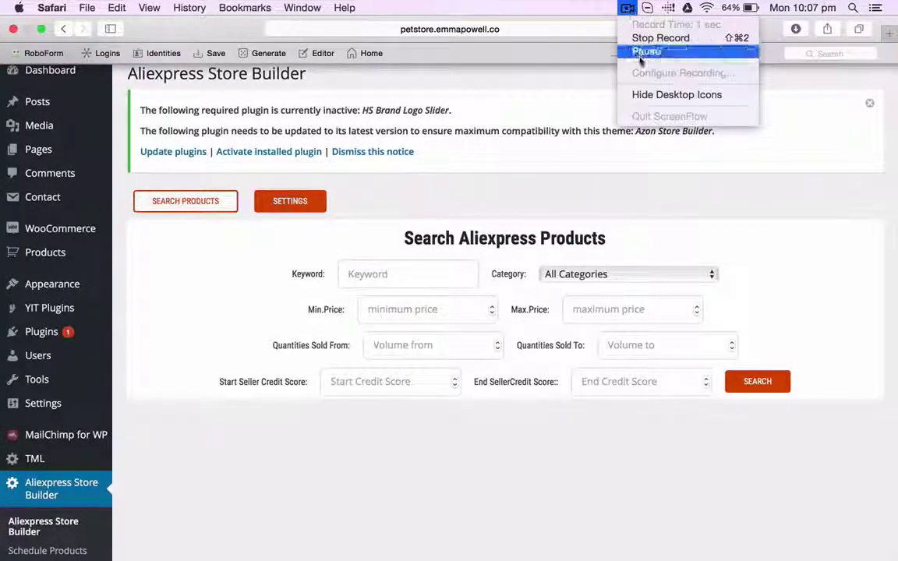
Look through the store builder settings, including Facebook and Twitter API sections, then return to search.
left_click(642, 53)
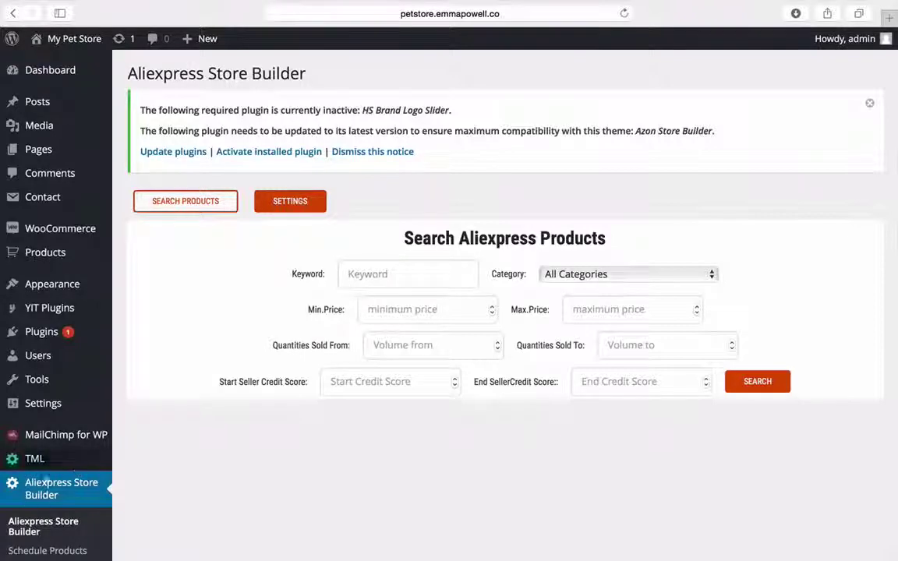
scroll(73, 508, "down", 3)
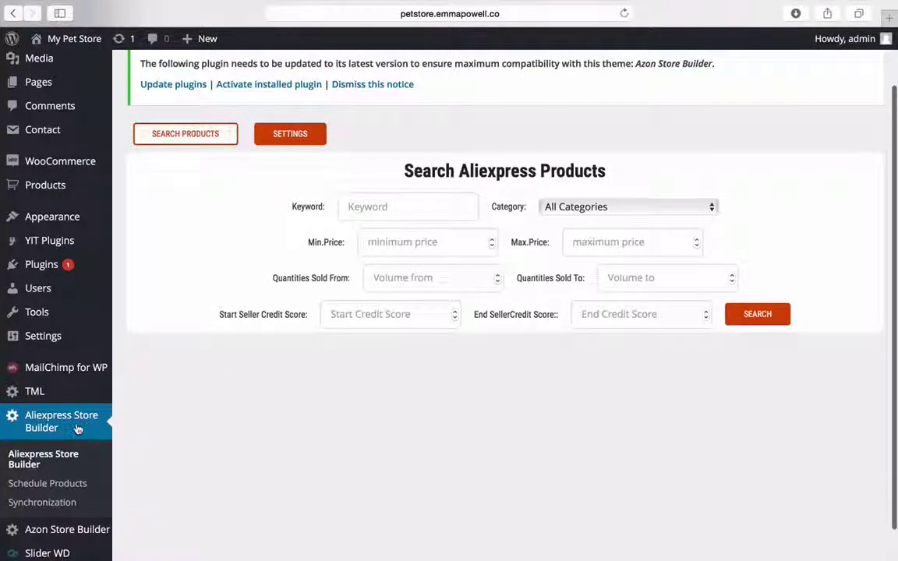
scroll(78, 429, "up", 2)
scroll(78, 429, "up", 1)
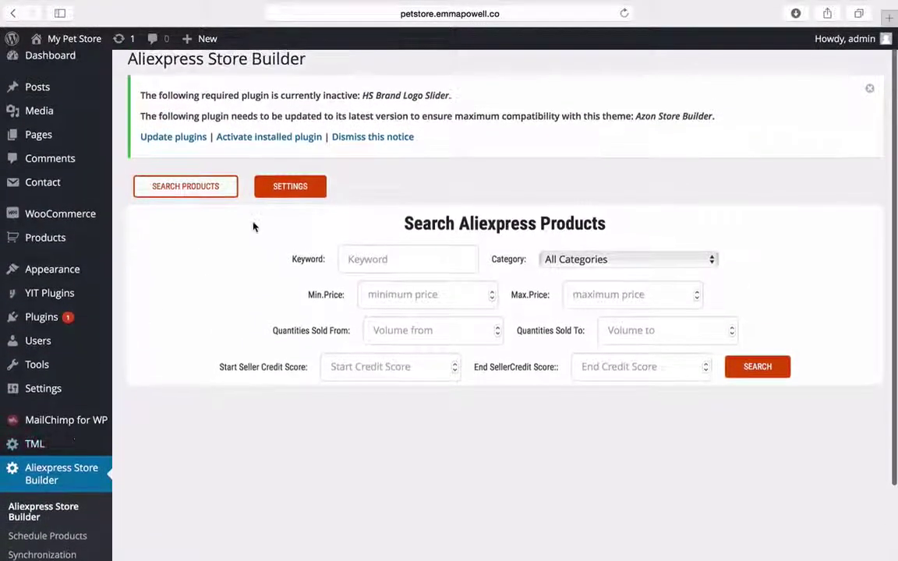
left_click(307, 188)
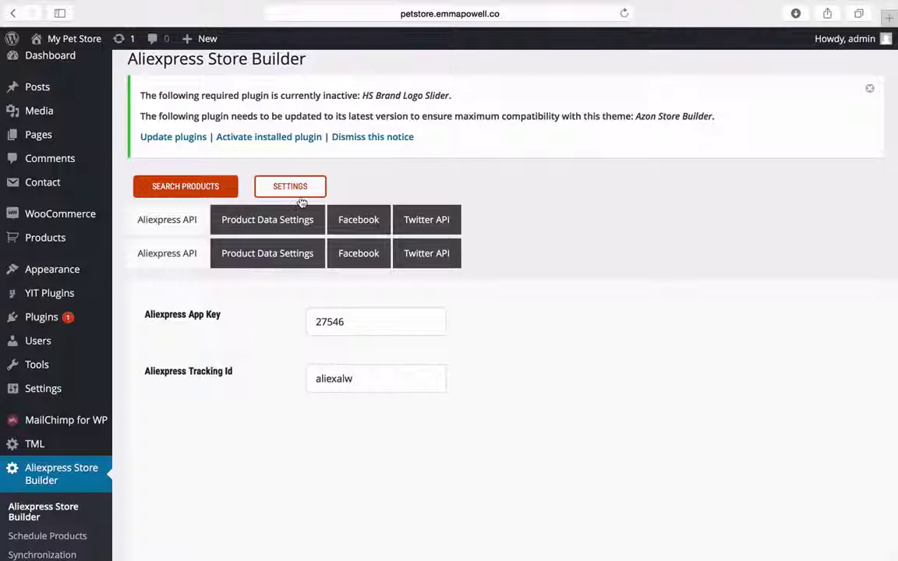
left_click(356, 221)
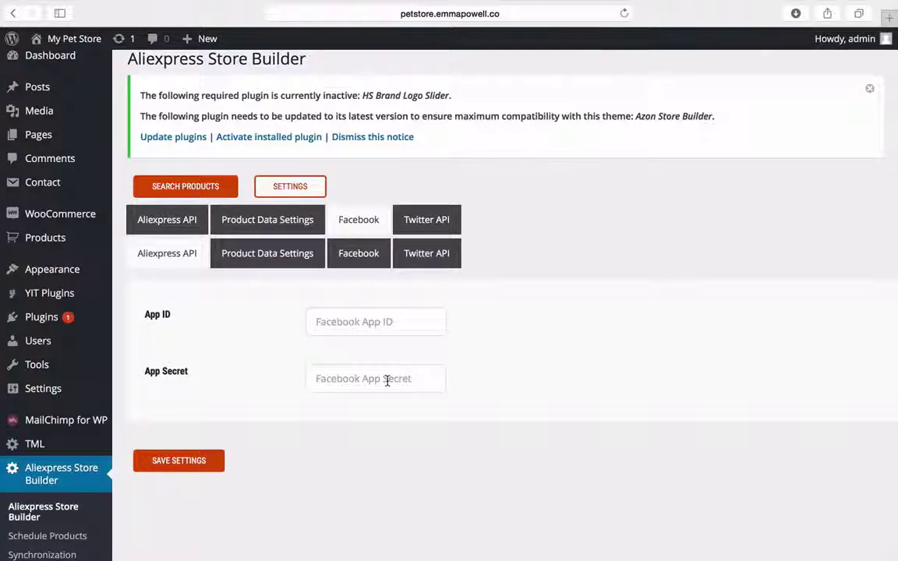
left_click(442, 220)
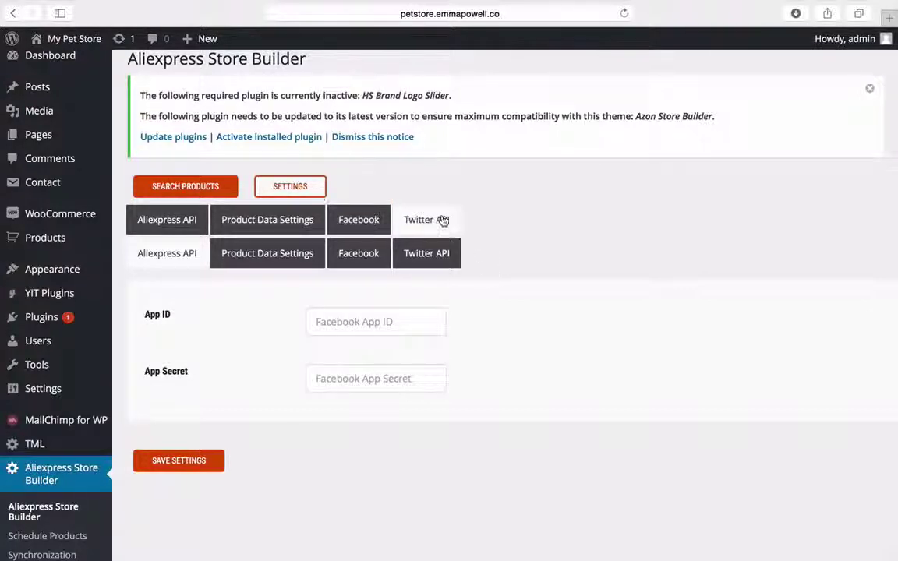
scroll(570, 425, "down", 2)
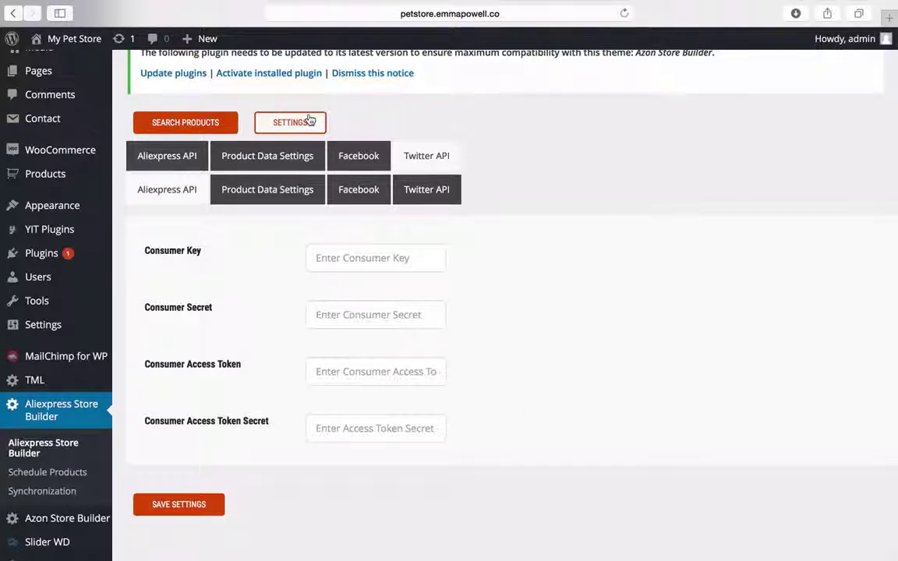
left_click(191, 120)
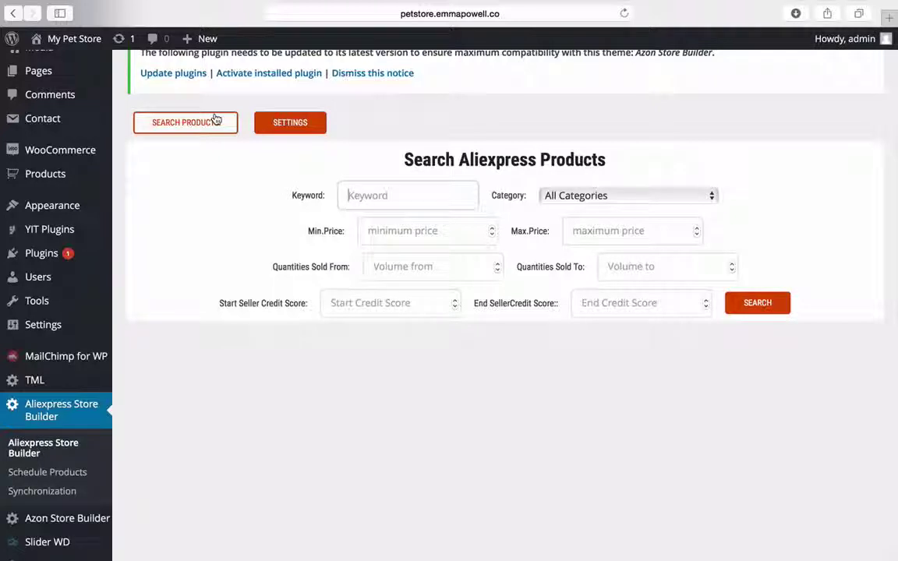
Search AliExpress for 'dog collar' with the category left at All Categories.
left_click(365, 198)
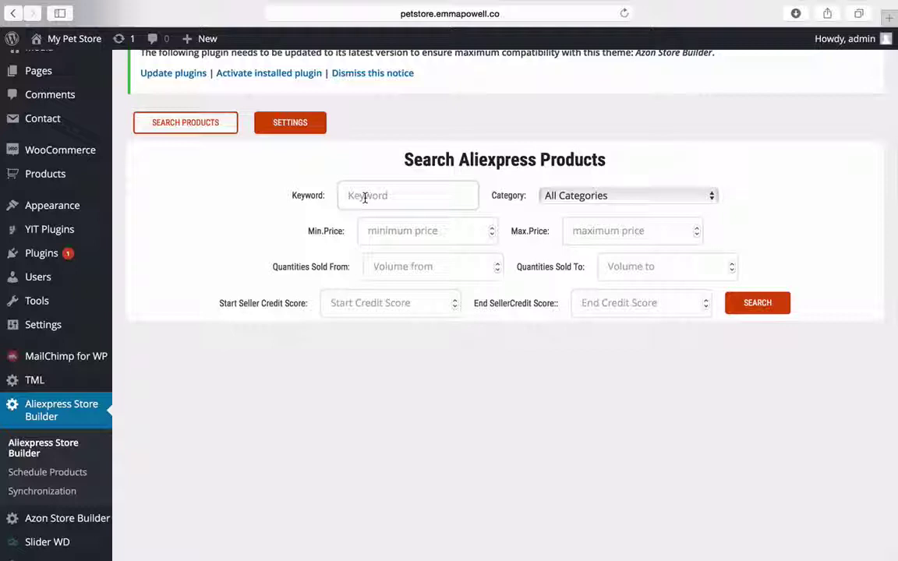
type("dog collar")
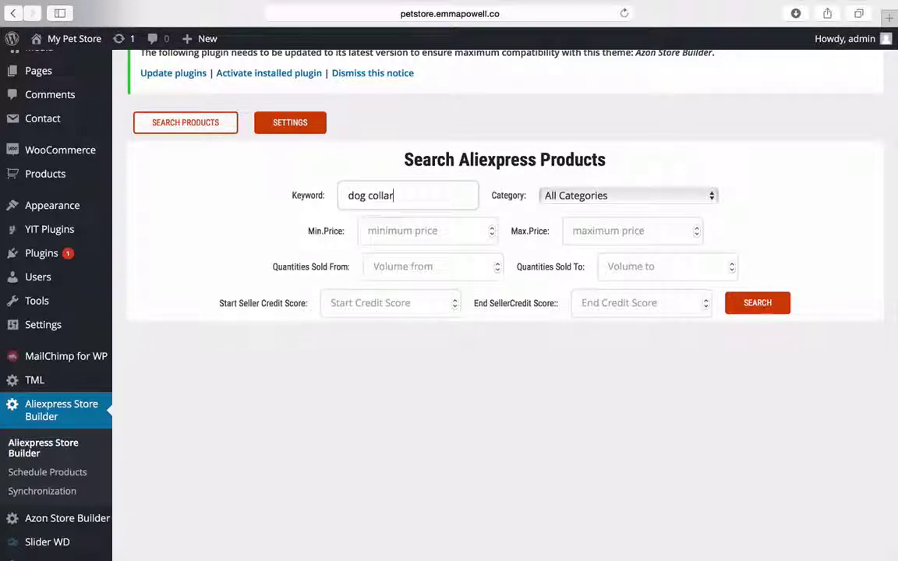
left_click(665, 197)
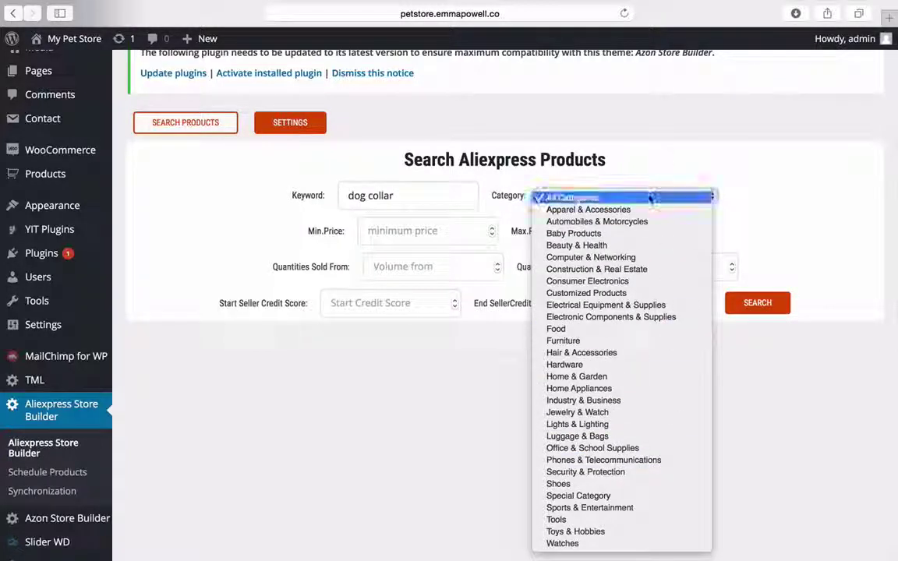
left_click(649, 198)
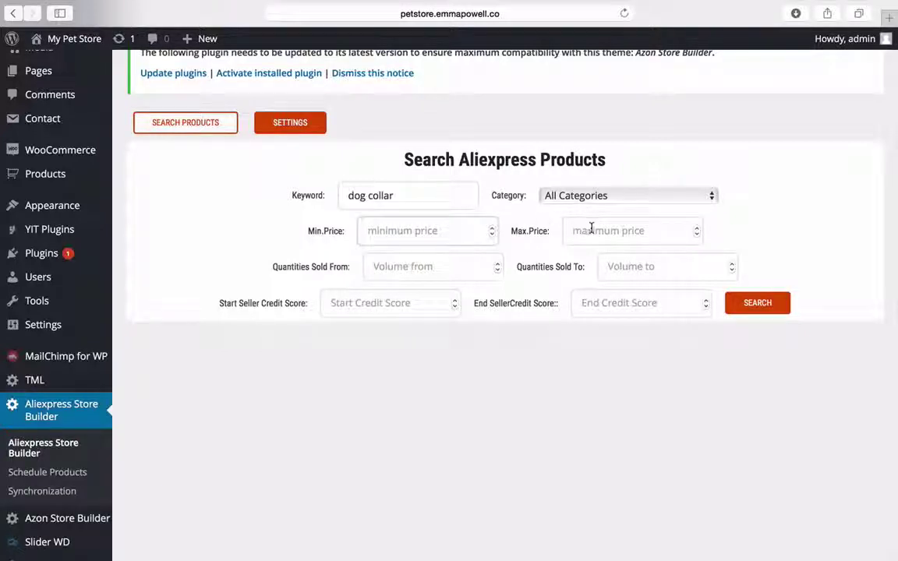
left_click(417, 263)
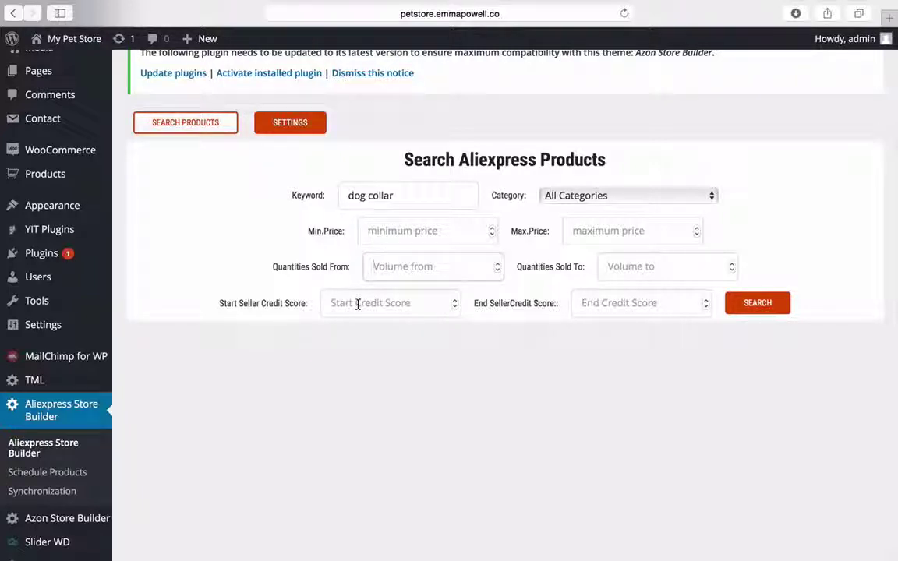
left_click(765, 303)
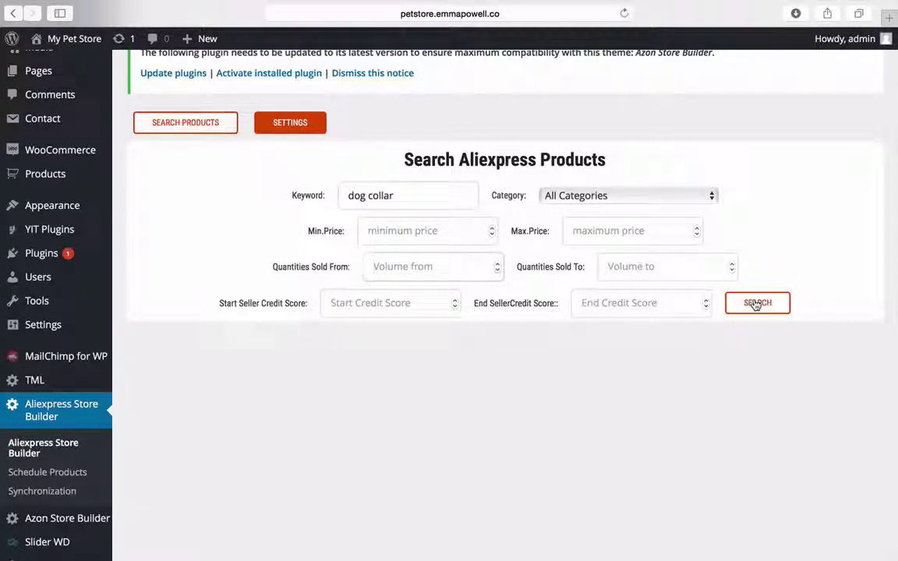
Load the dog collar results and scroll through their IDs, prices and Already Imported markers.
left_click(756, 304)
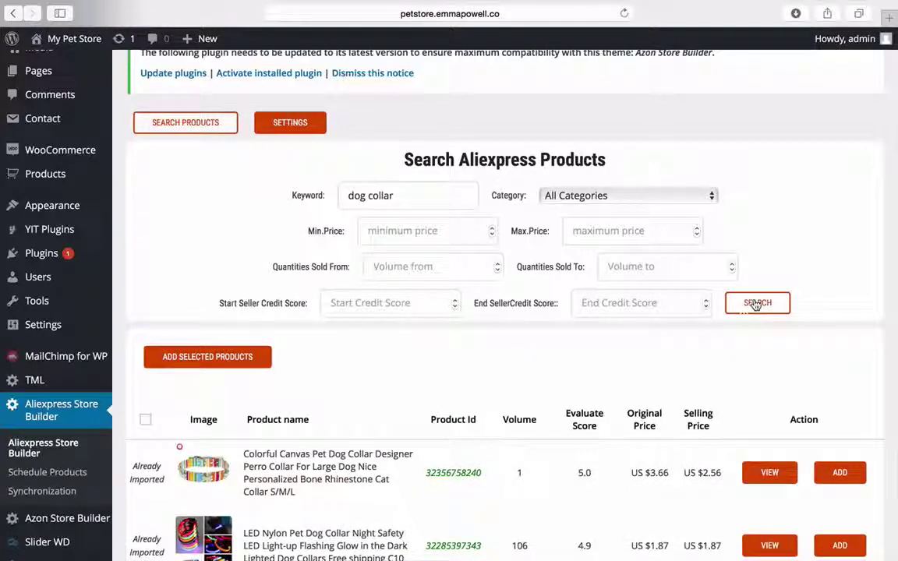
scroll(756, 304, "down", 3)
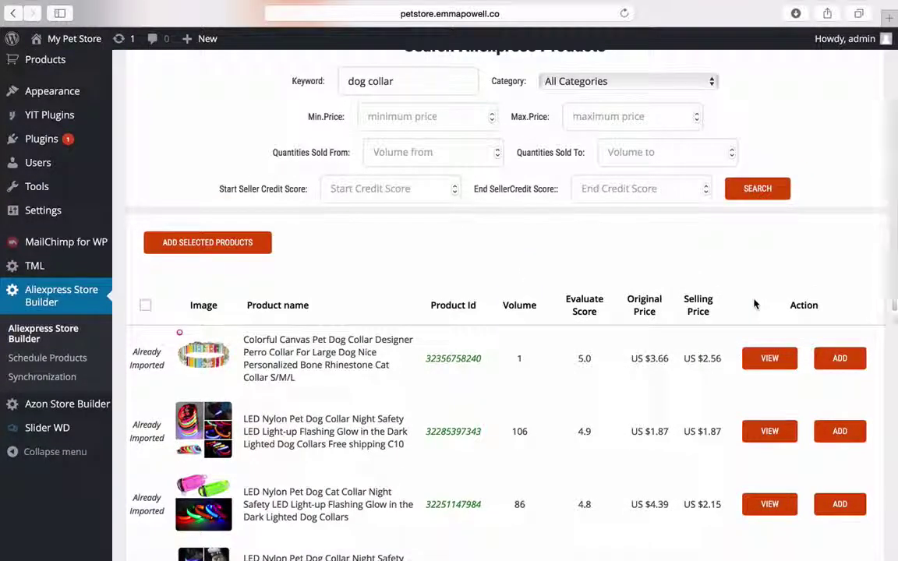
scroll(755, 304, "down", 1)
scroll(754, 304, "down", 2)
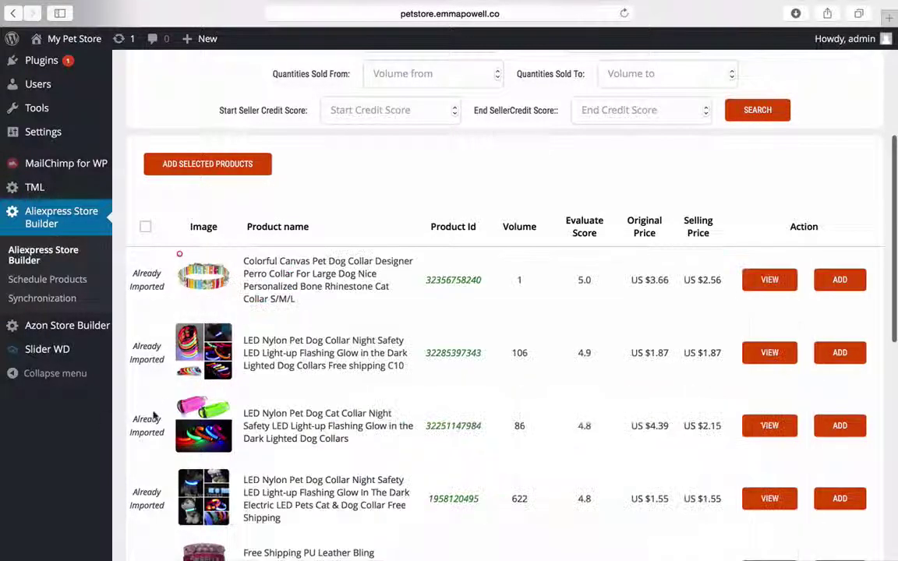
scroll(473, 558, "down", 3)
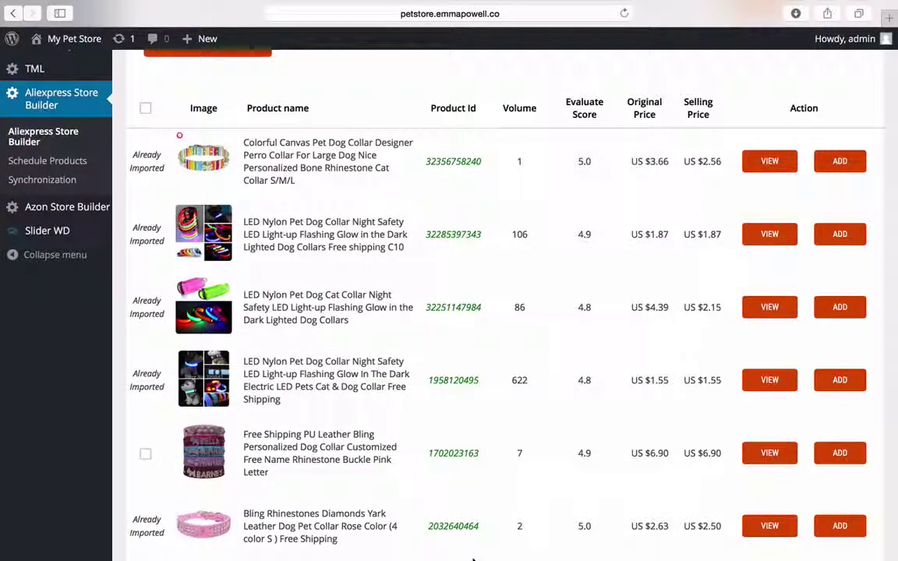
mouse_move(192, 372)
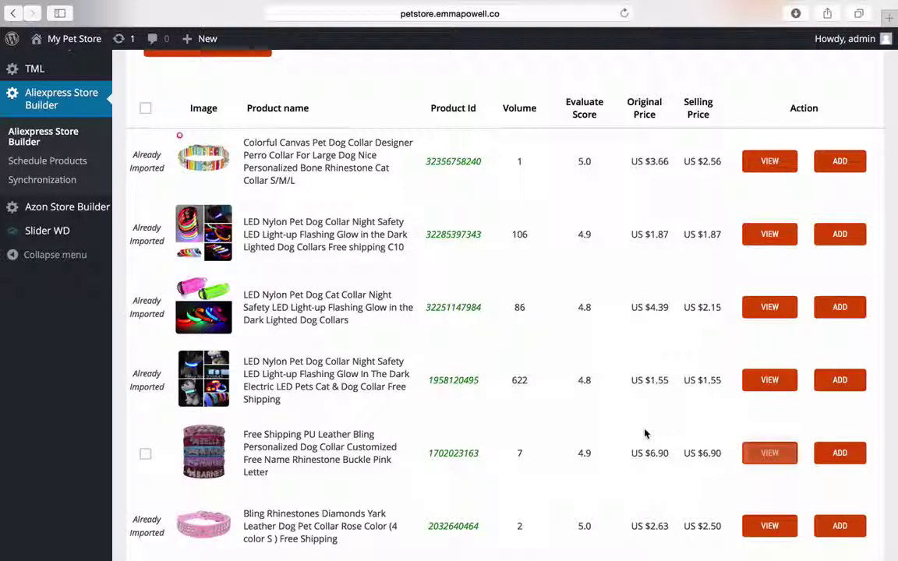
scroll(645, 433, "down", 2)
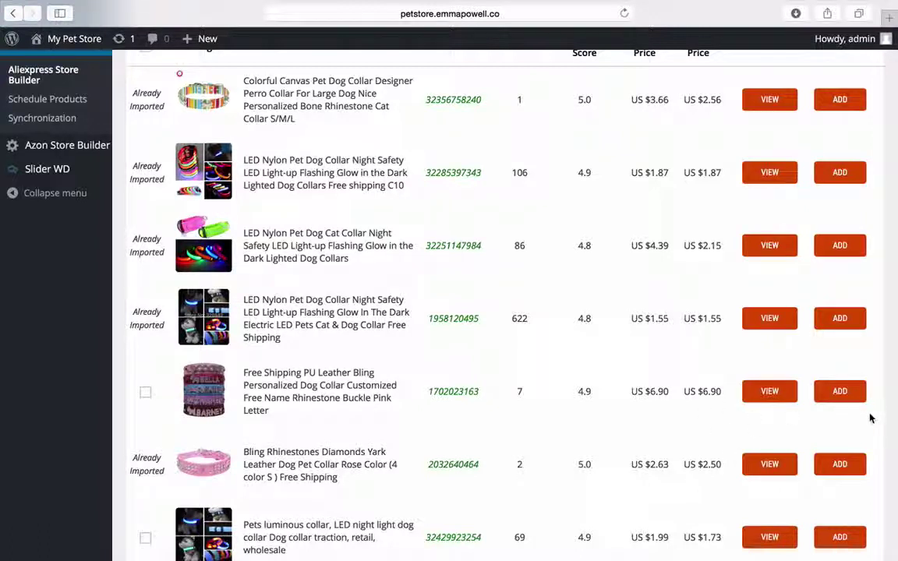
left_click(839, 392)
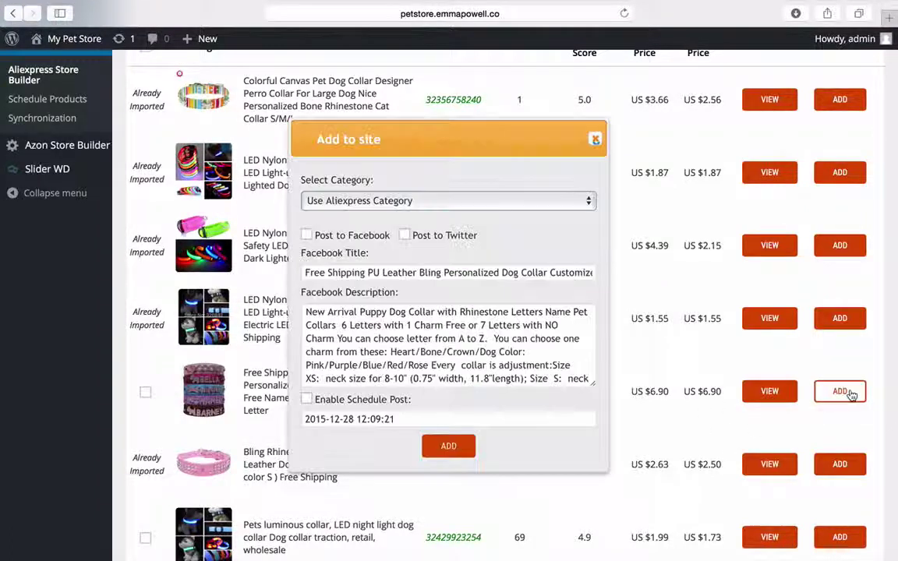
left_click(547, 202)
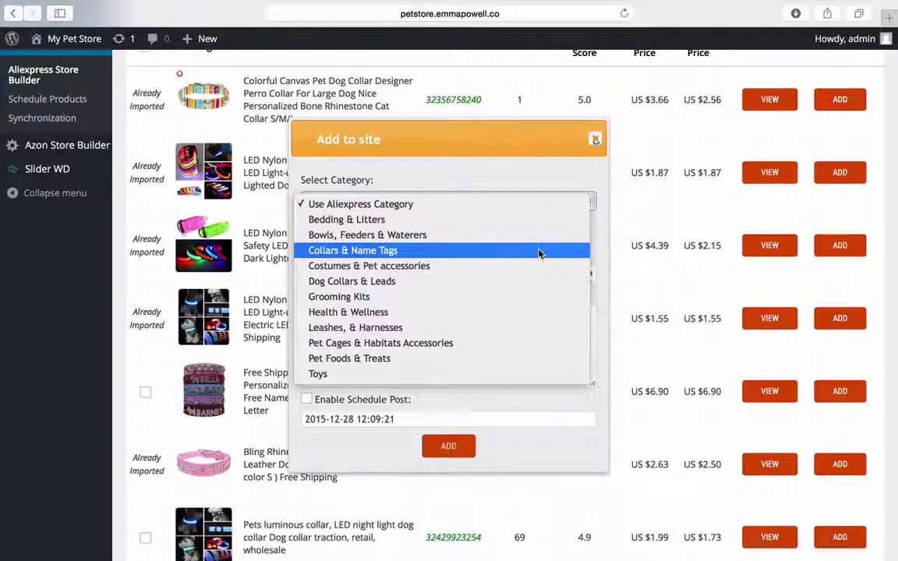
left_click(539, 252)
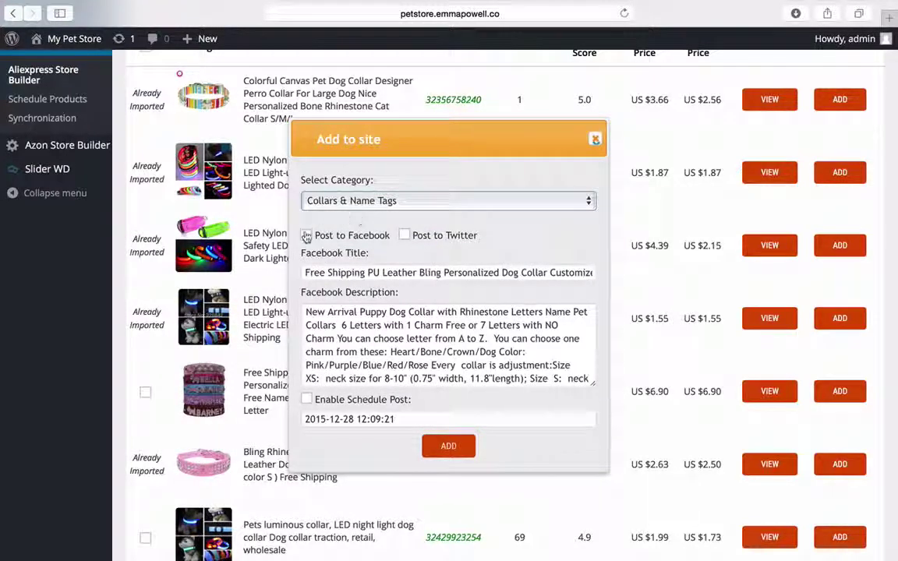
left_click(306, 236)
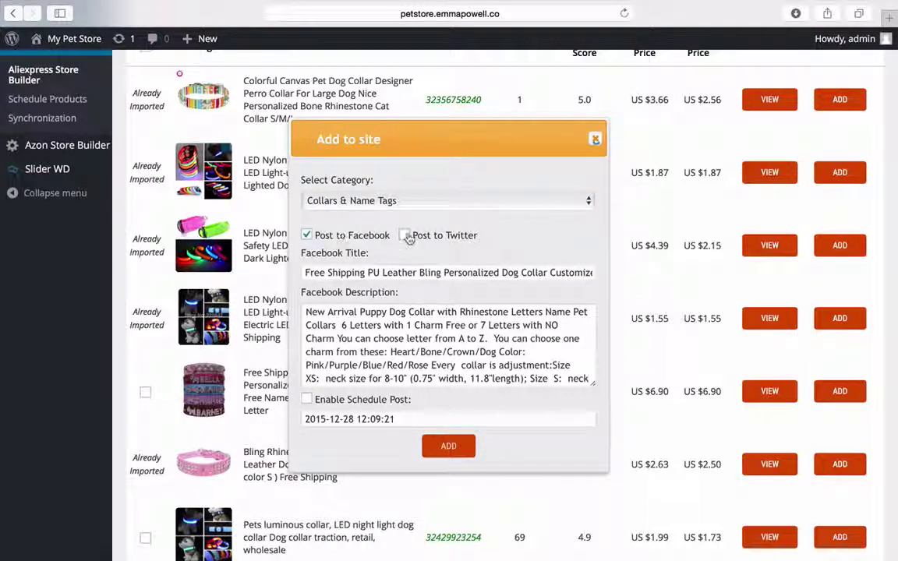
left_click(307, 236)
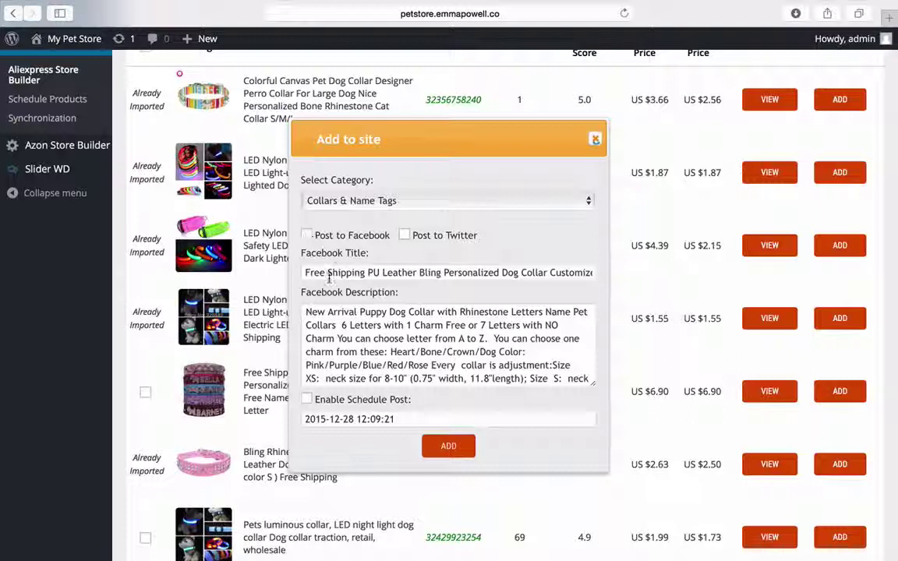
left_click_drag(304, 272, 535, 302)
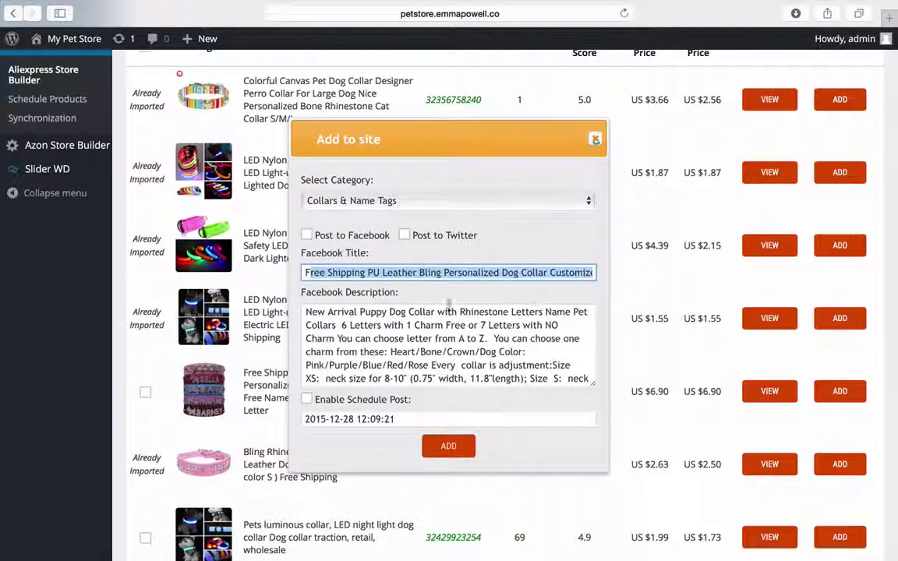
left_click(304, 272)
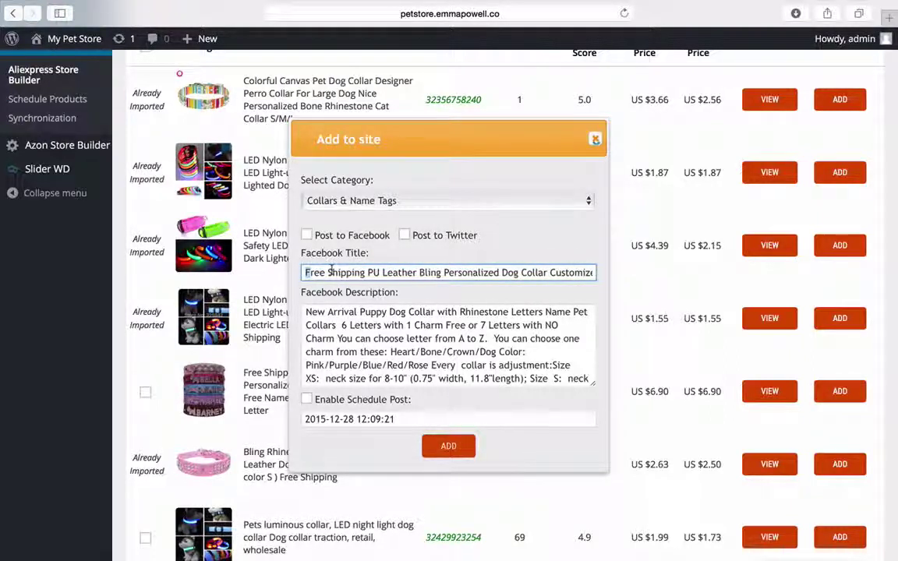
left_click(328, 272)
scroll(449, 356, "down", 5)
scroll(448, 356, "up", 5)
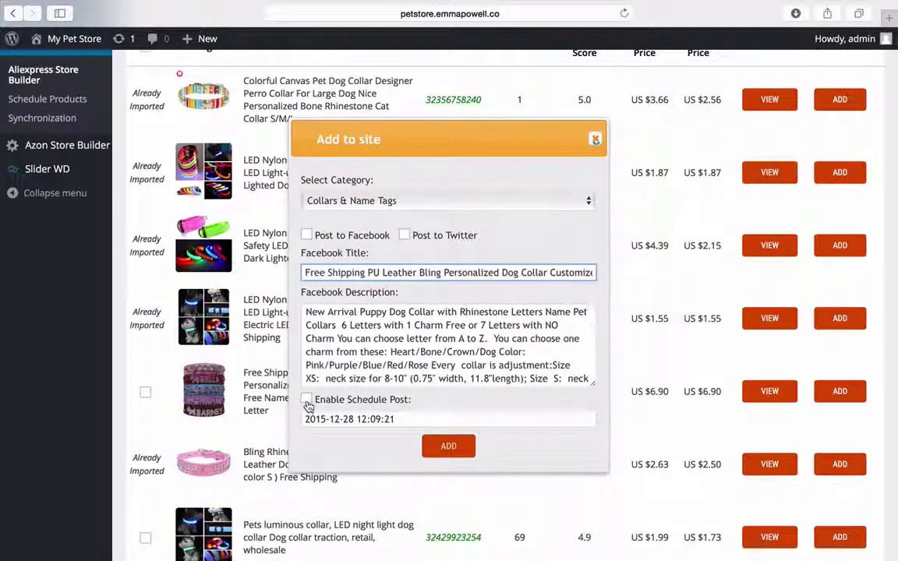
left_click(307, 401)
left_click(333, 419)
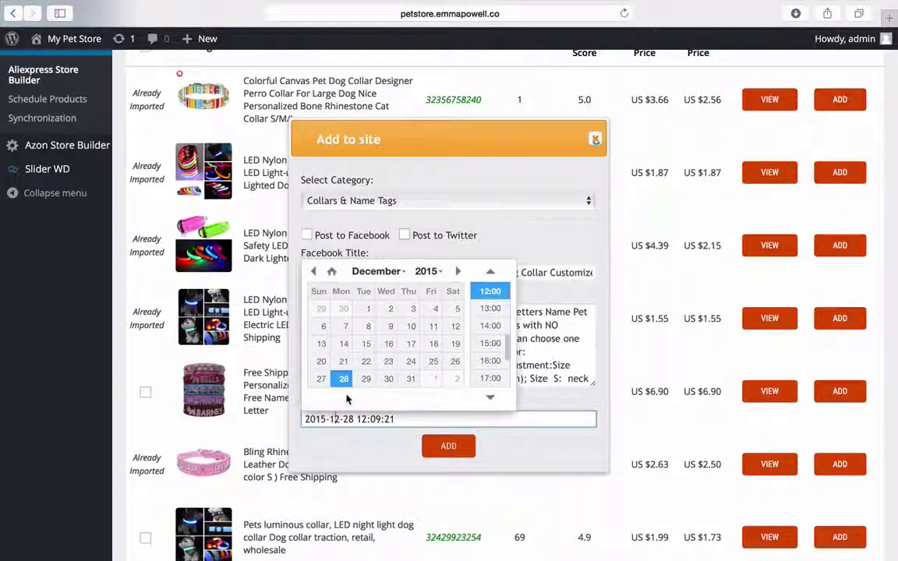
left_click(390, 380)
left_click(457, 271)
left_click(457, 271)
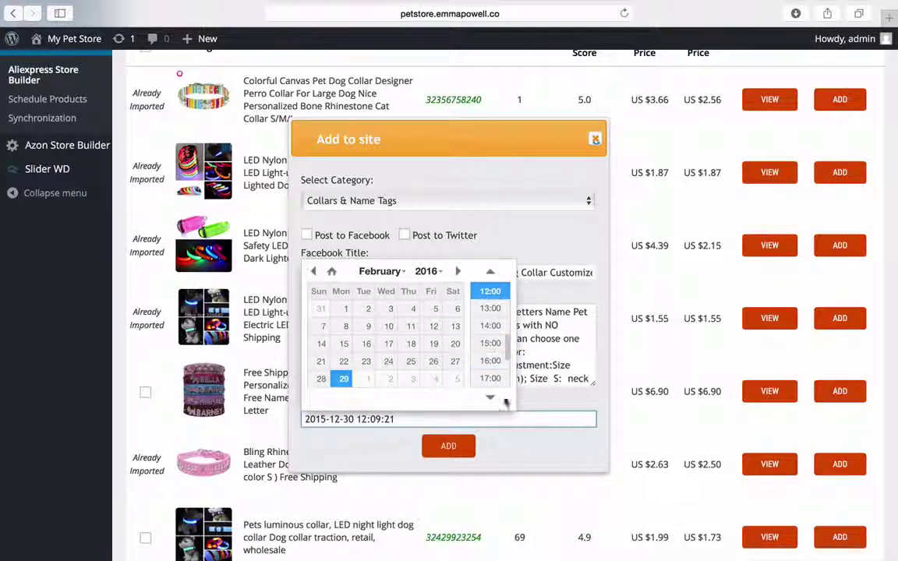
left_click(535, 247)
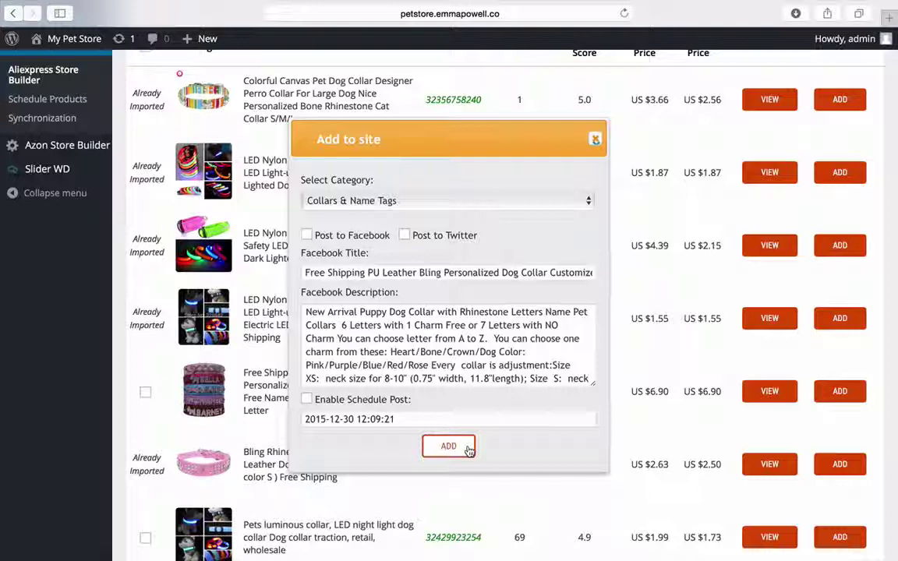
Add the PU leather bling dog collar under Collars & Name Tags and switch to the storefront.
left_click(449, 447)
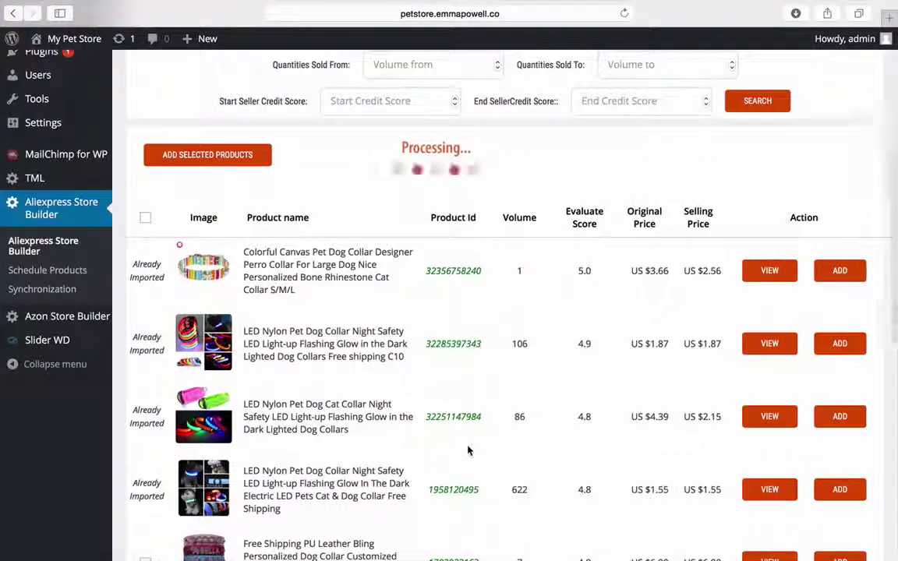
mouse_move(631, 5)
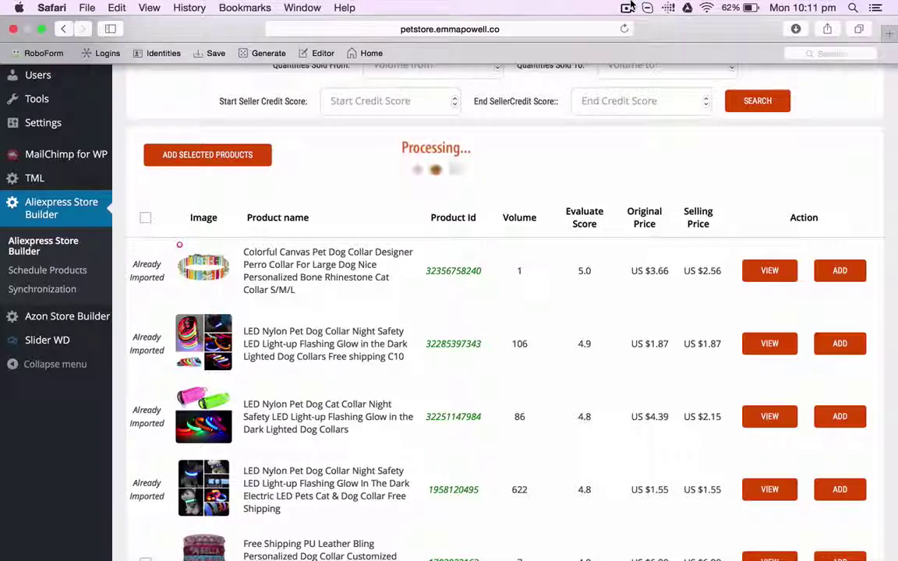
left_click(629, 6)
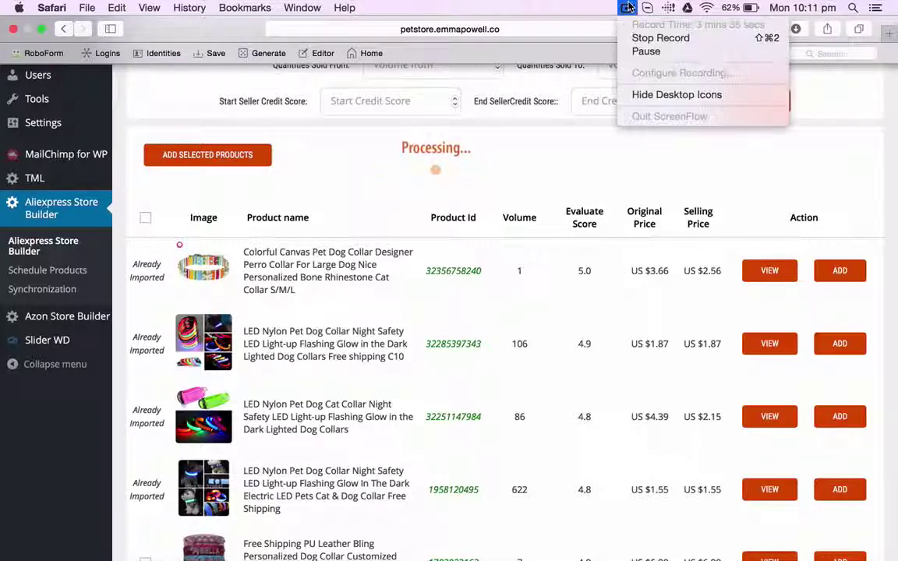
left_click(629, 6)
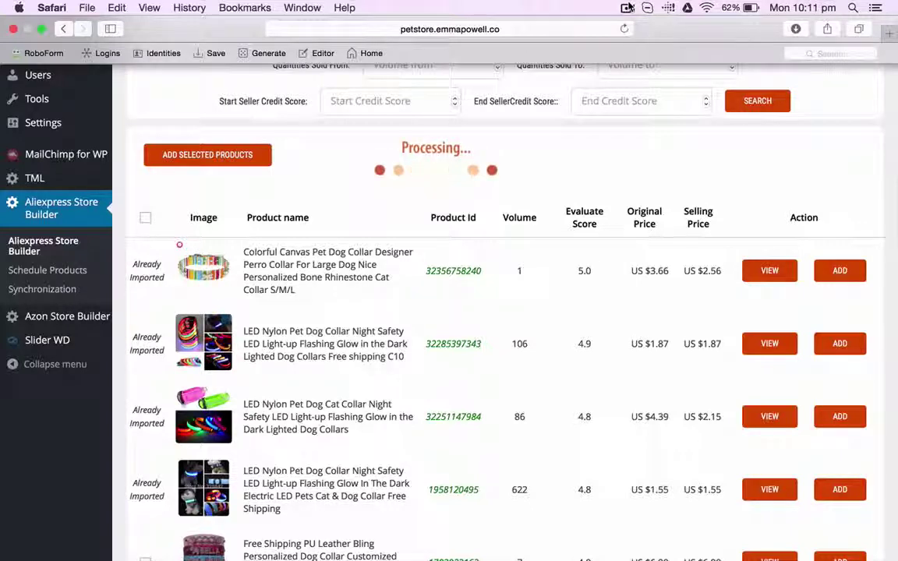
left_click(629, 6)
left_click(580, 50)
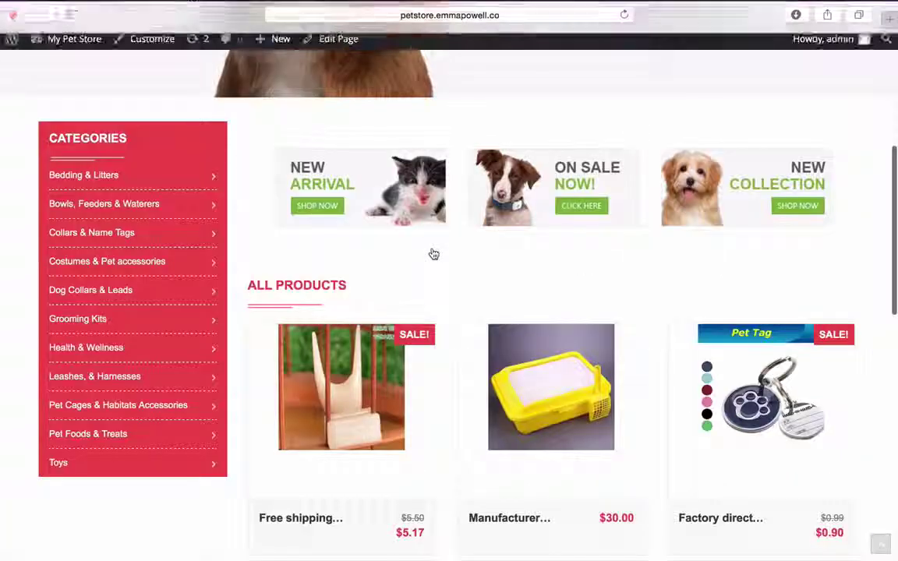
Open the PU leather bling dog collar from Latest Products and review its $6.90 product page.
scroll(432, 251, "down", 6)
scroll(433, 254, "down", 3)
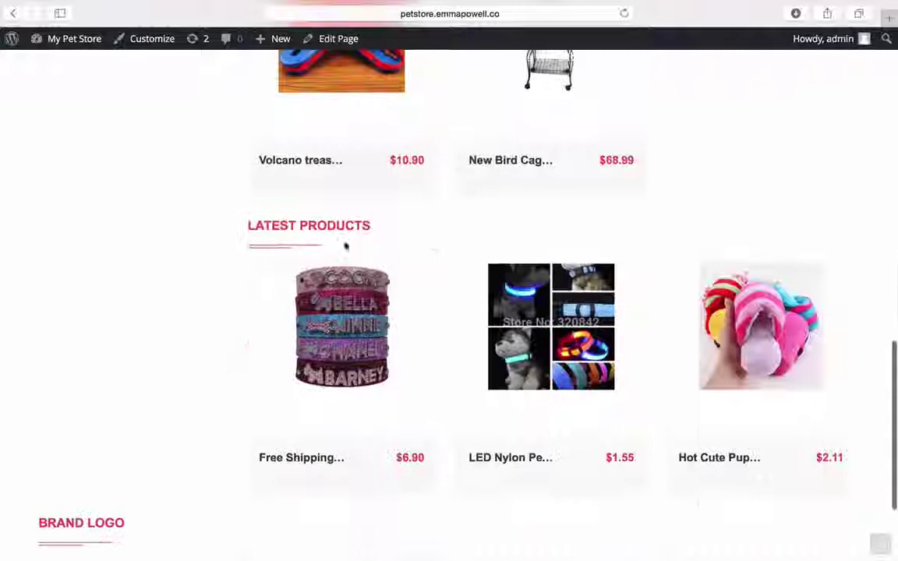
left_click(355, 378)
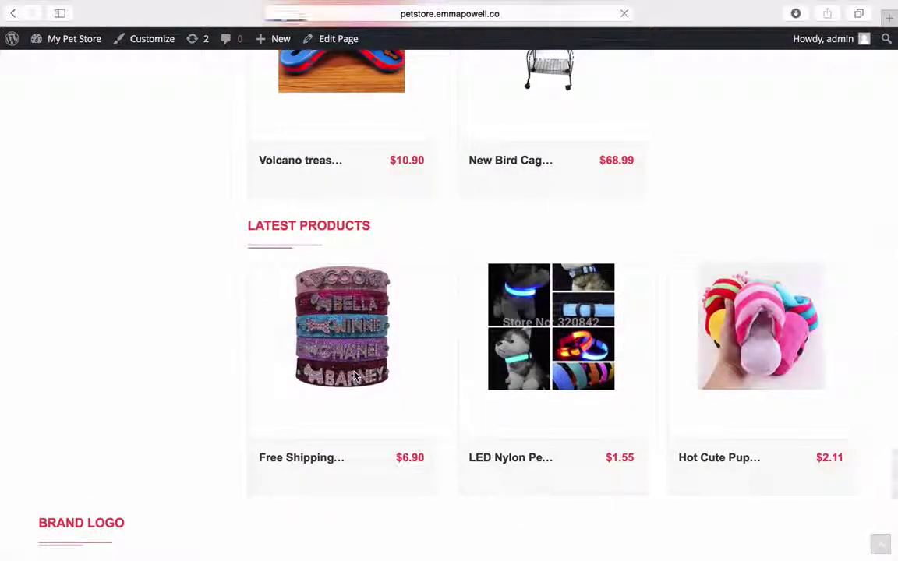
scroll(355, 378, "down", 3)
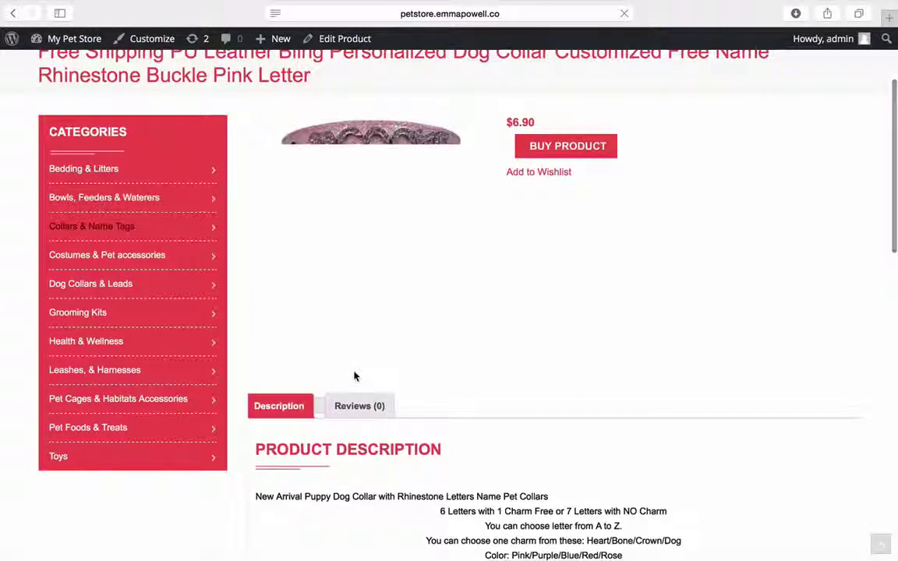
scroll(367, 319, "up", 2)
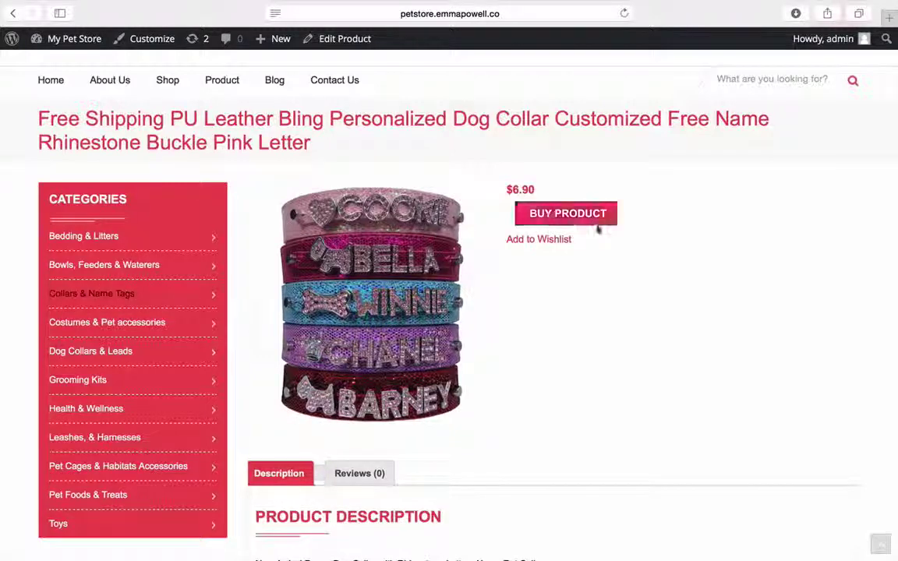
scroll(545, 337, "down", 5)
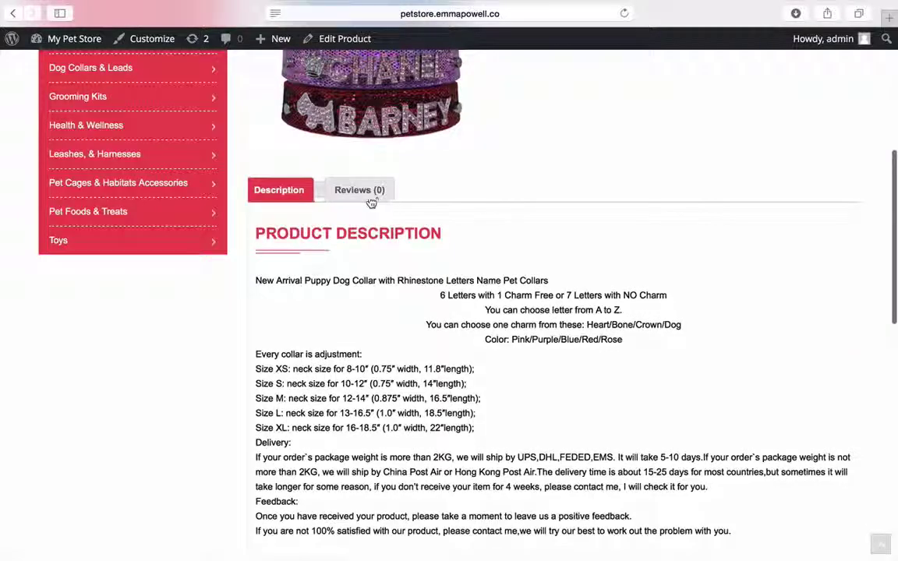
scroll(488, 295, "down", 10)
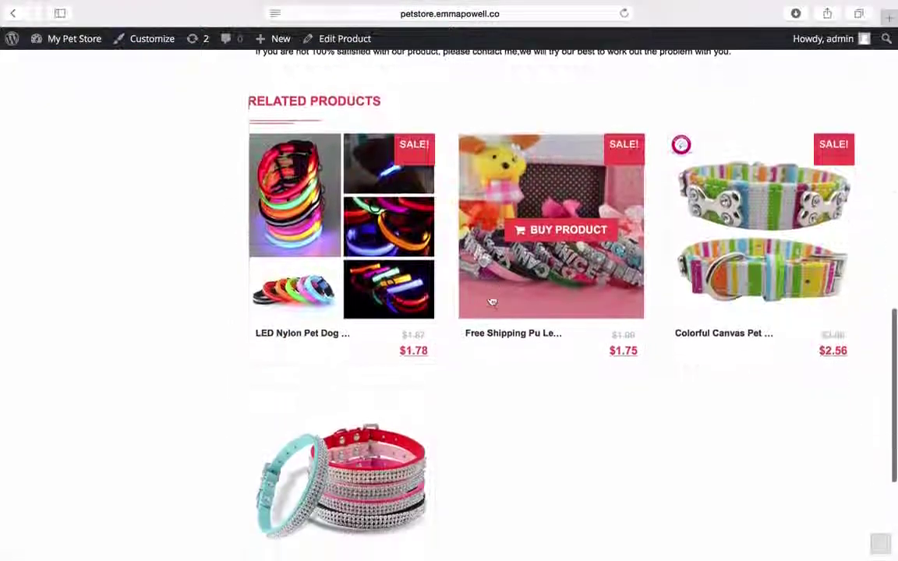
scroll(491, 299, "up", 3)
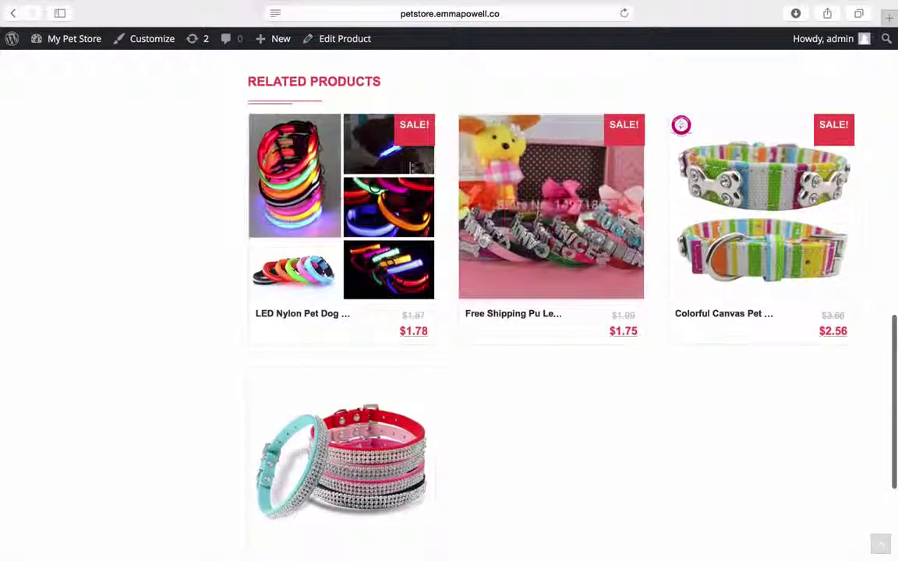
scroll(418, 195, "up", 5)
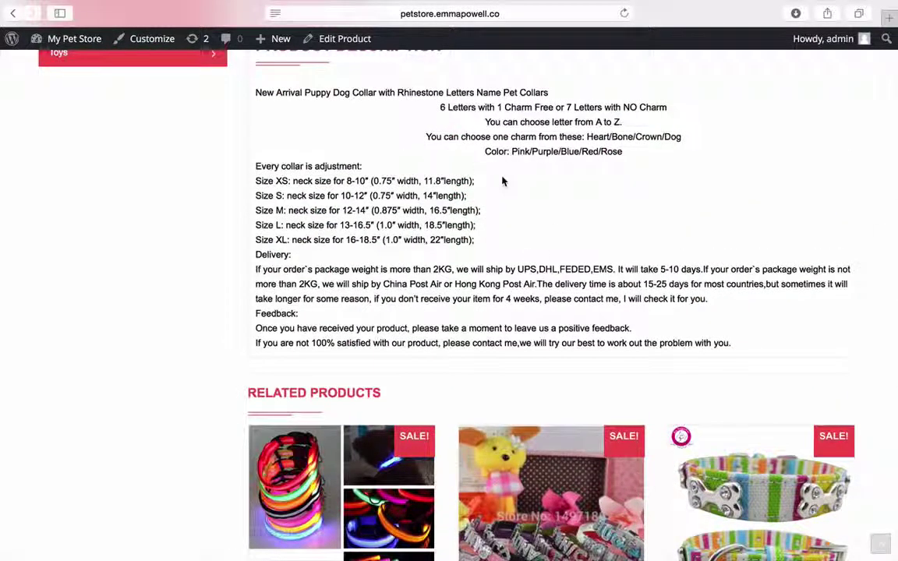
scroll(502, 181, "up", 6)
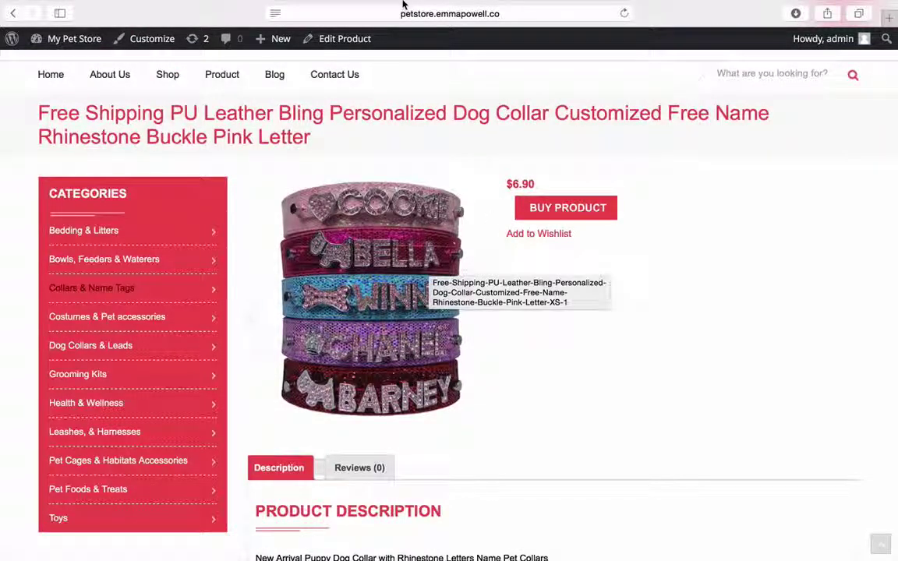
mouse_move(403, 3)
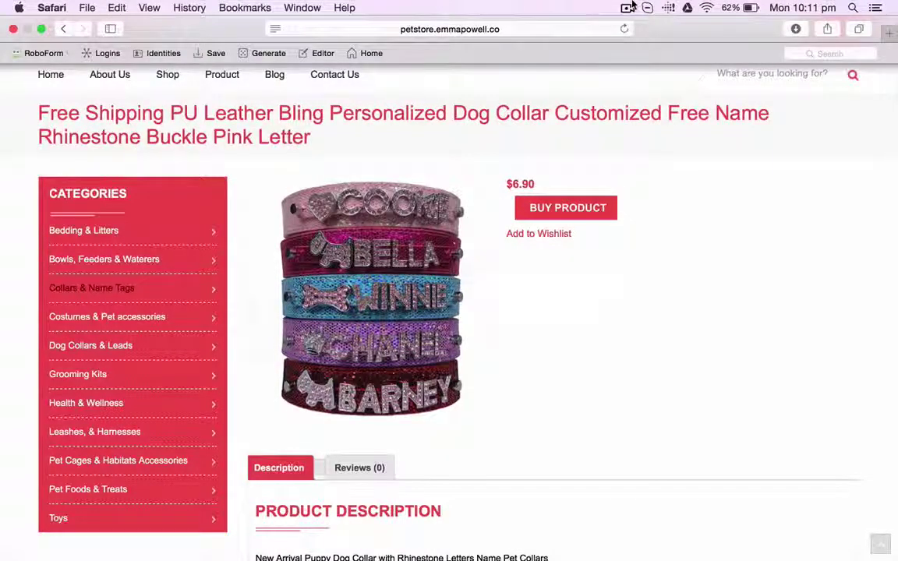
left_click(627, 8)
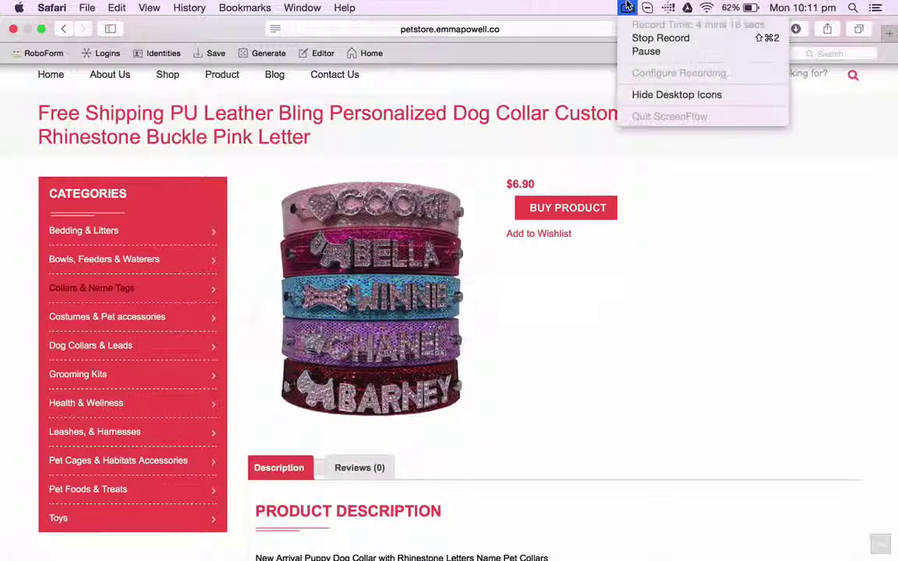